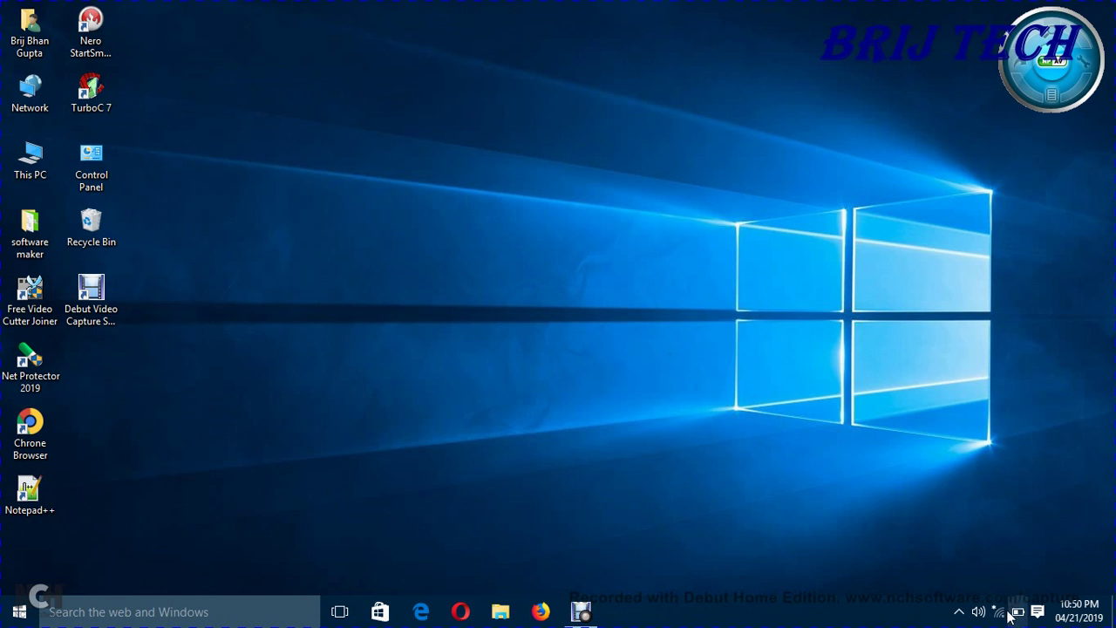
Step: Show available Wi-Fi networks, toggle Wi-Fi off and on, and start connecting to admin
{"action": "left_click", "coordinate": [998, 613]}
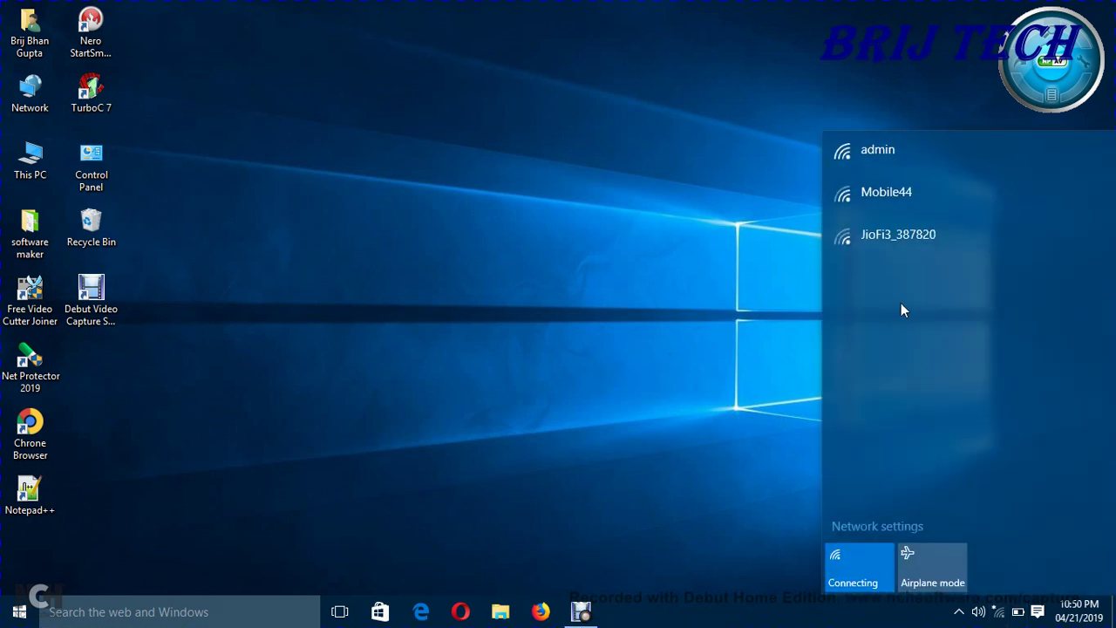
{"action": "left_click", "coordinate": [853, 573]}
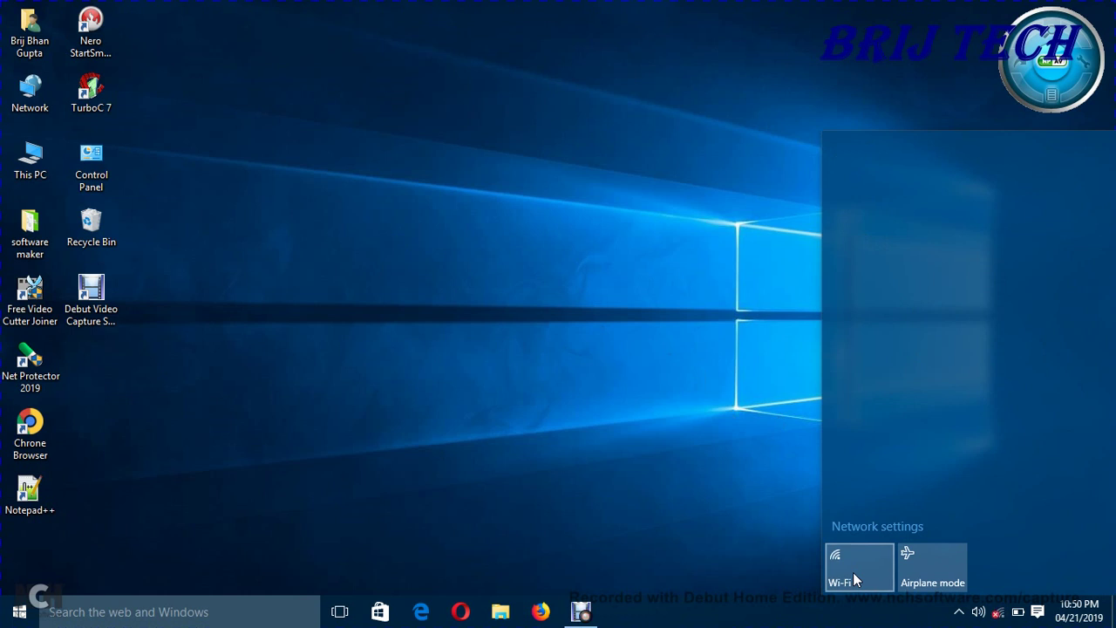
{"action": "left_click", "coordinate": [857, 561]}
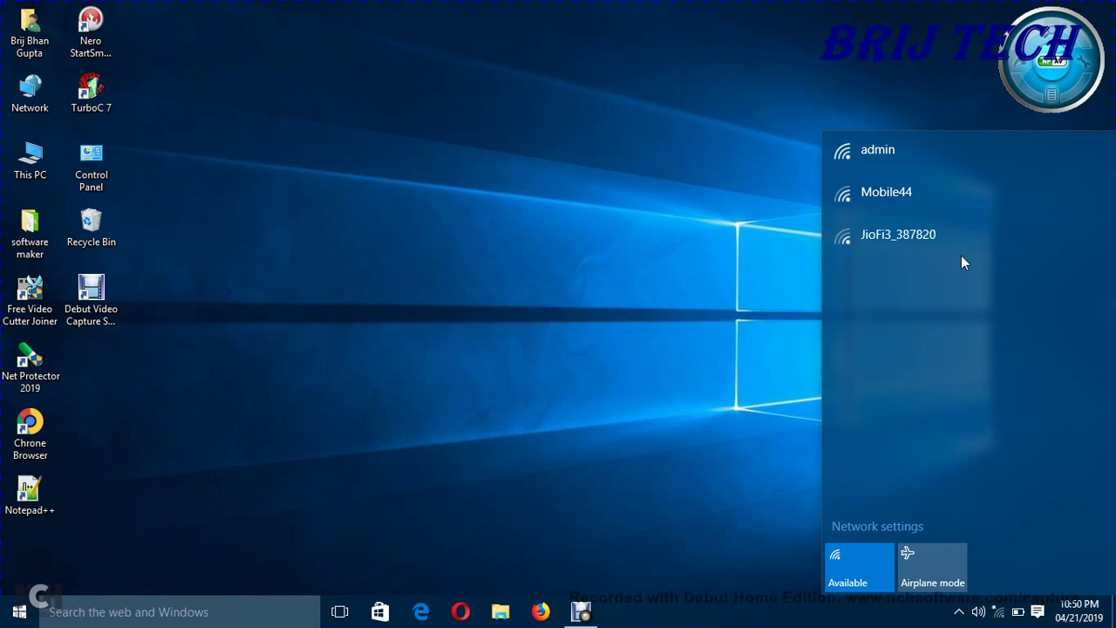
{"action": "left_click", "coordinate": [944, 163]}
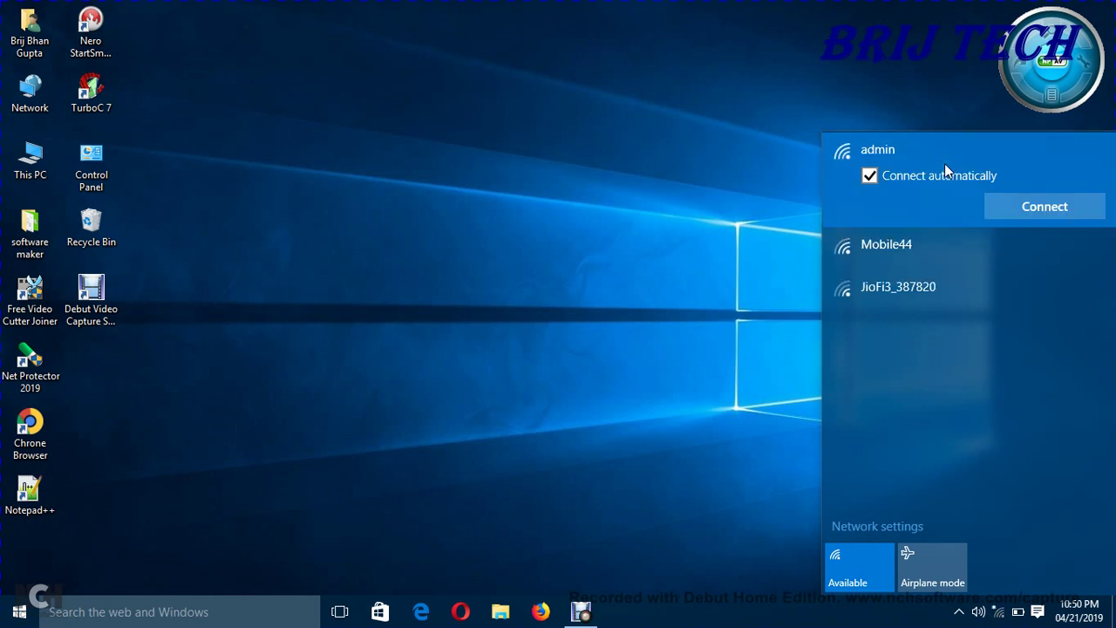
{"action": "left_click", "coordinate": [1000, 204]}
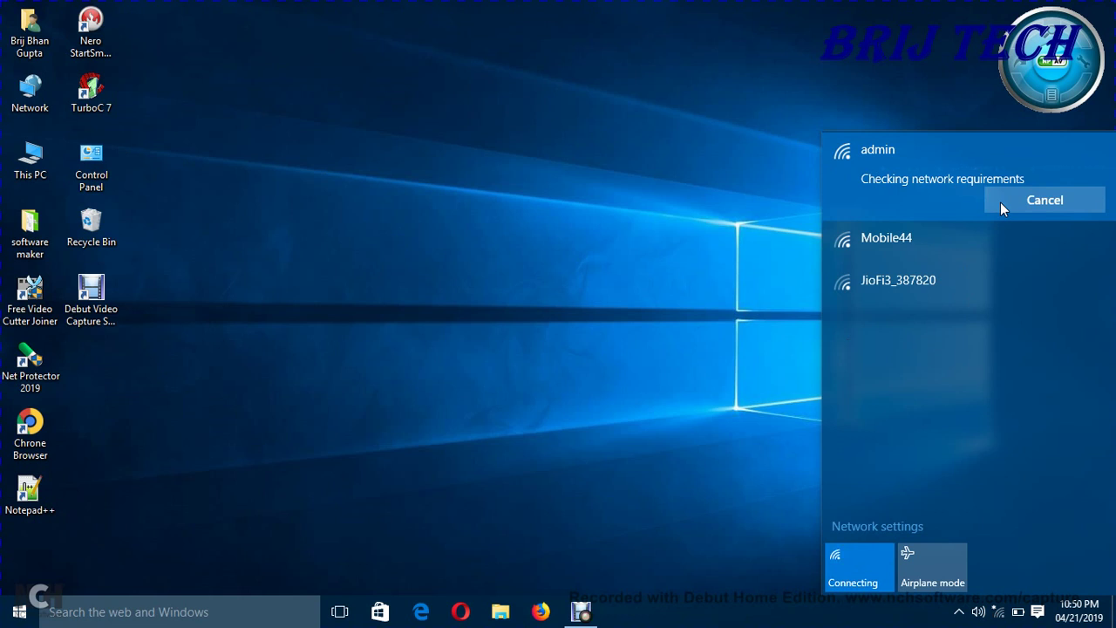
Step: Try joining Mobile44 and JioFi3_387820, cancelling each security key prompt
{"action": "left_click", "coordinate": [938, 234]}
{"action": "left_click", "coordinate": [1035, 246]}
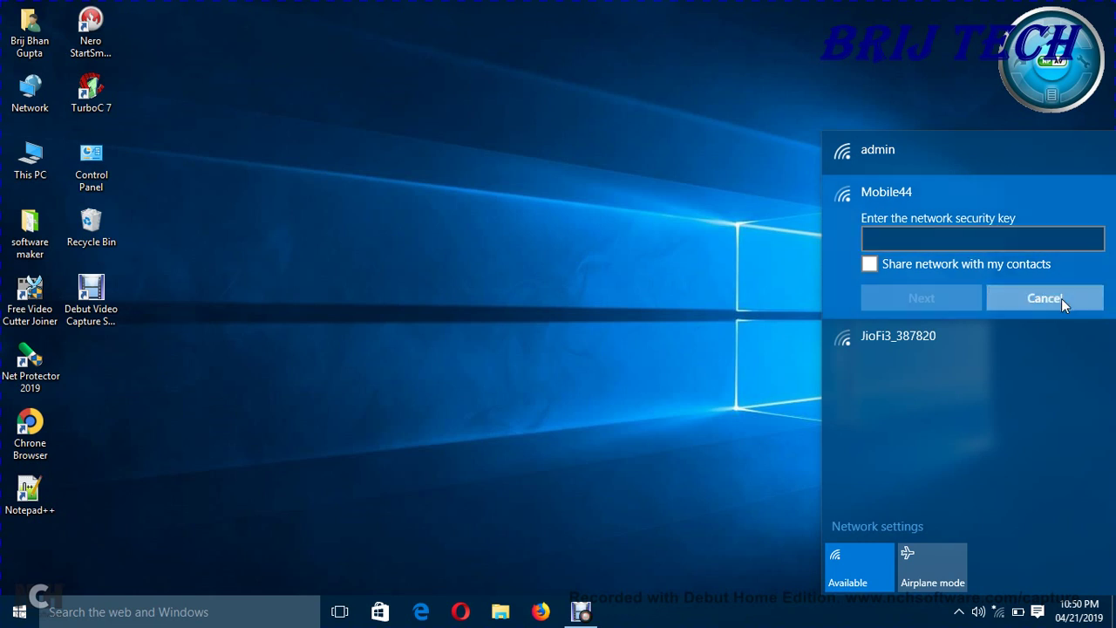
{"action": "left_click", "coordinate": [1061, 298]}
{"action": "left_click", "coordinate": [907, 227]}
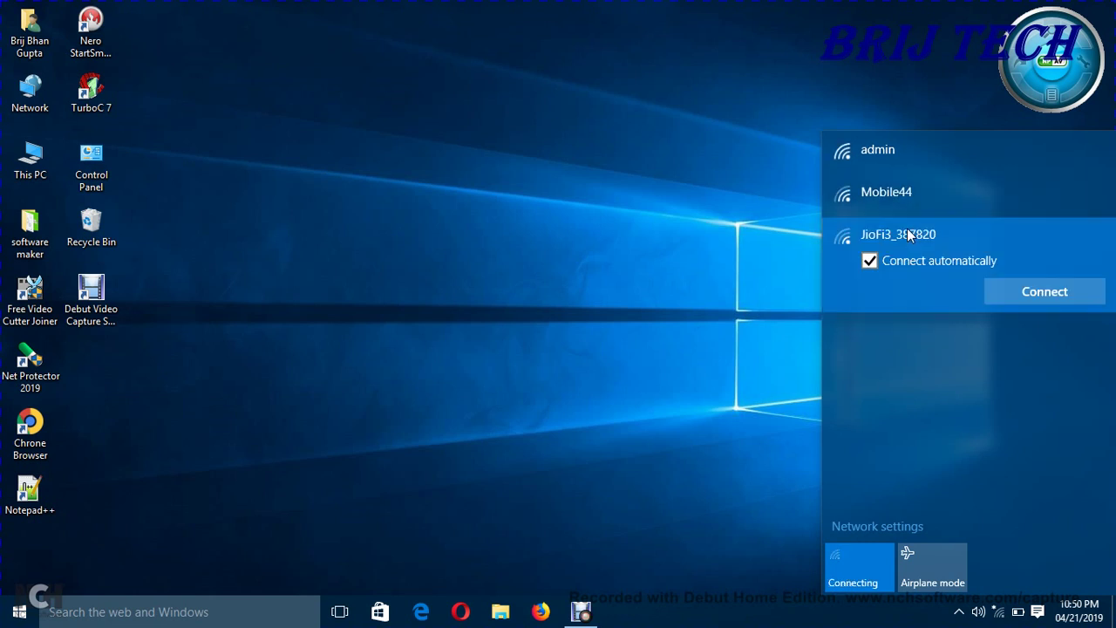
{"action": "left_click", "coordinate": [1042, 291]}
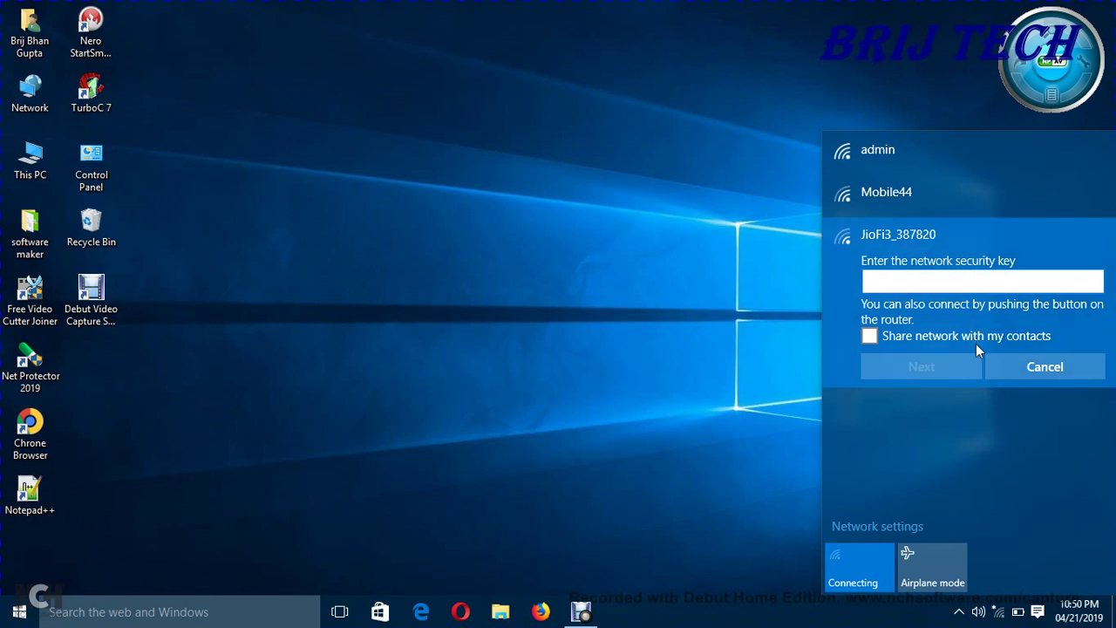
{"action": "left_click", "coordinate": [1013, 364]}
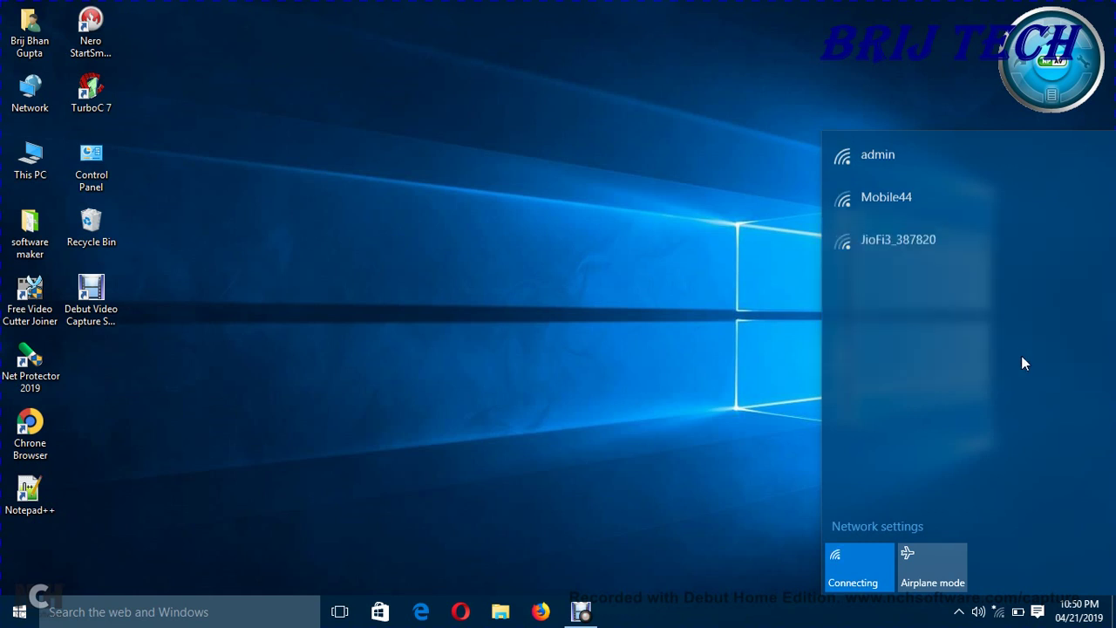
Step: Retry connecting to admin twice, closing each can't-connect error
{"action": "left_click", "coordinate": [938, 168]}
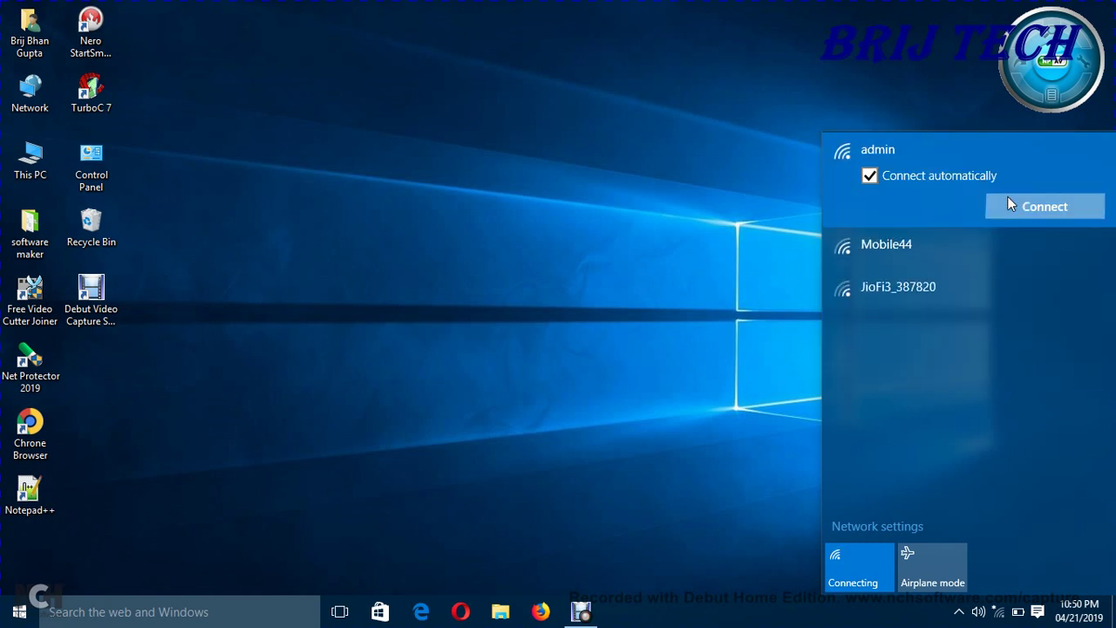
{"action": "left_click", "coordinate": [1008, 198]}
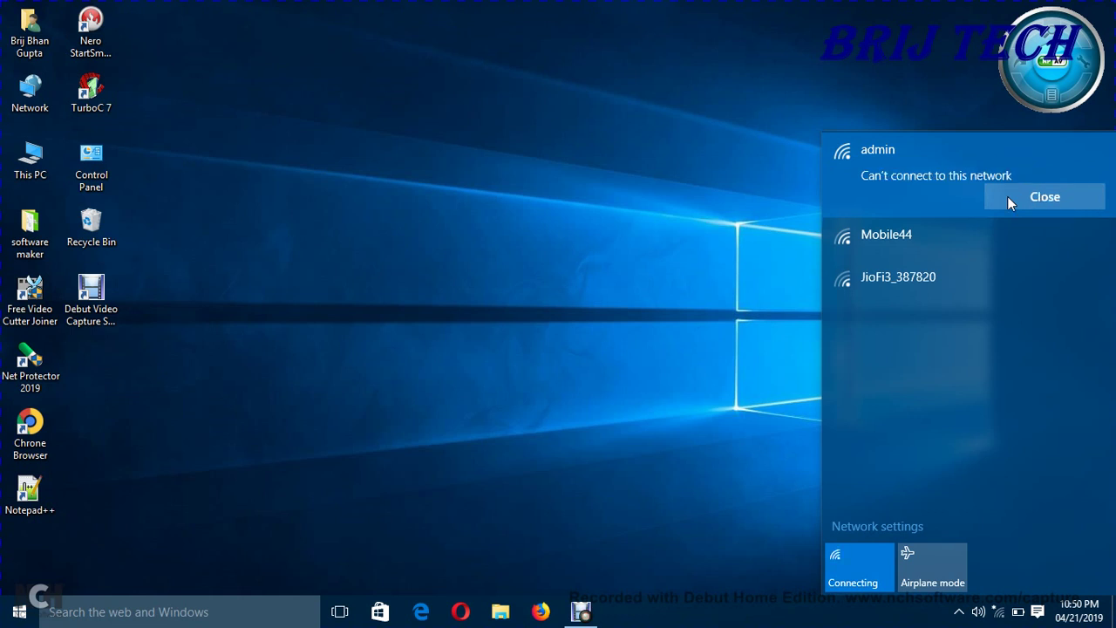
{"action": "left_click", "coordinate": [1007, 199]}
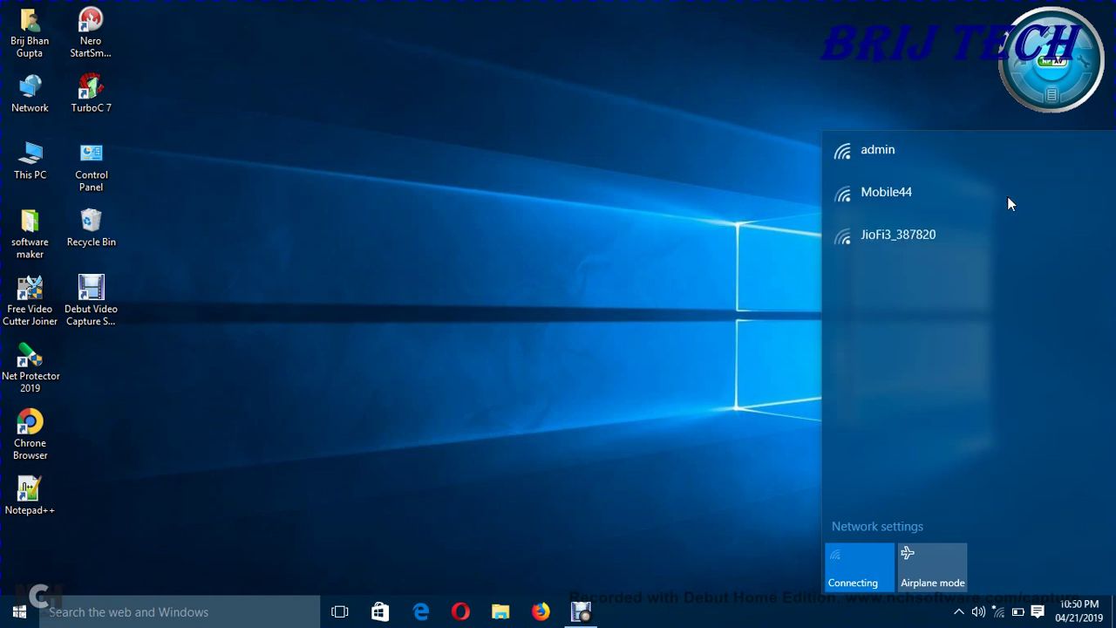
{"action": "left_click", "coordinate": [930, 171]}
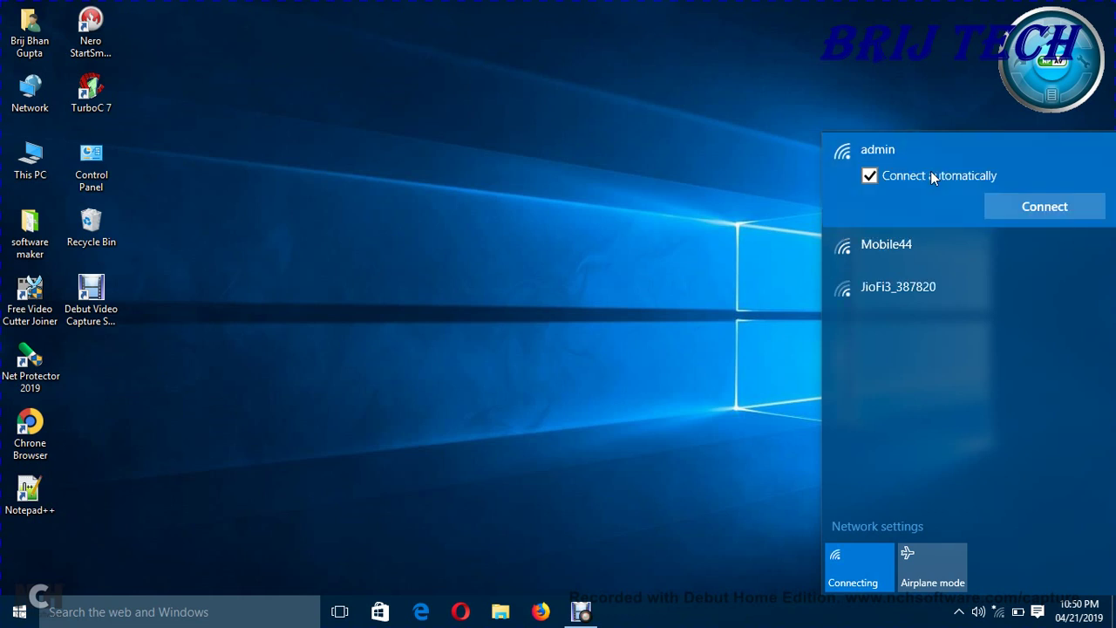
{"action": "left_click", "coordinate": [1000, 200]}
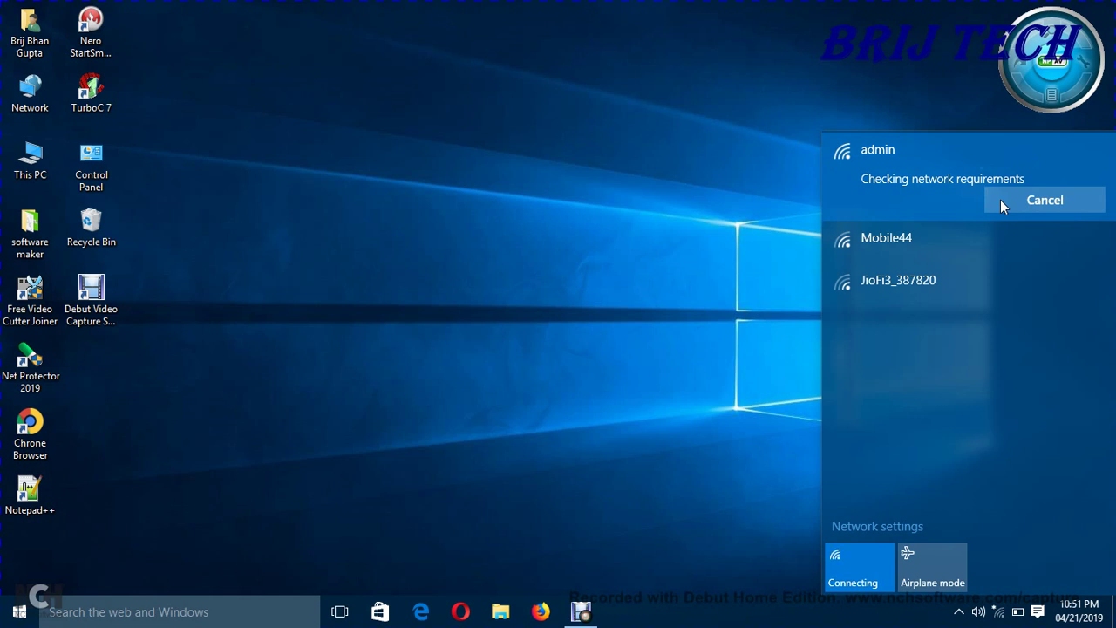
{"action": "left_click", "coordinate": [1000, 202]}
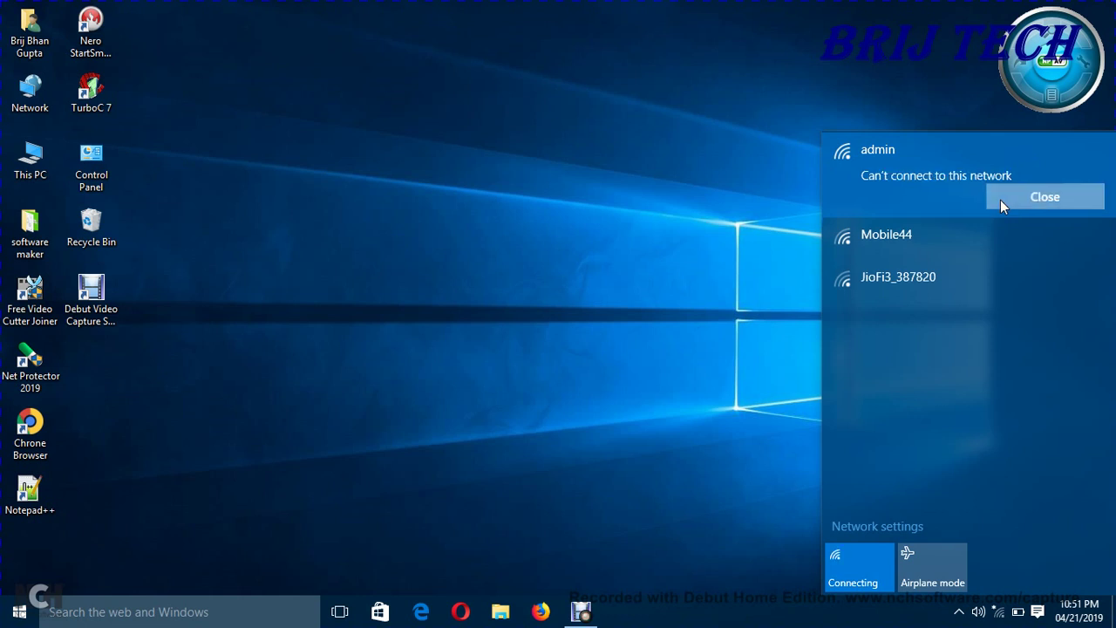
Step: Try admin a third time, then go to the Wi-Fi network settings page
{"action": "left_click", "coordinate": [916, 148]}
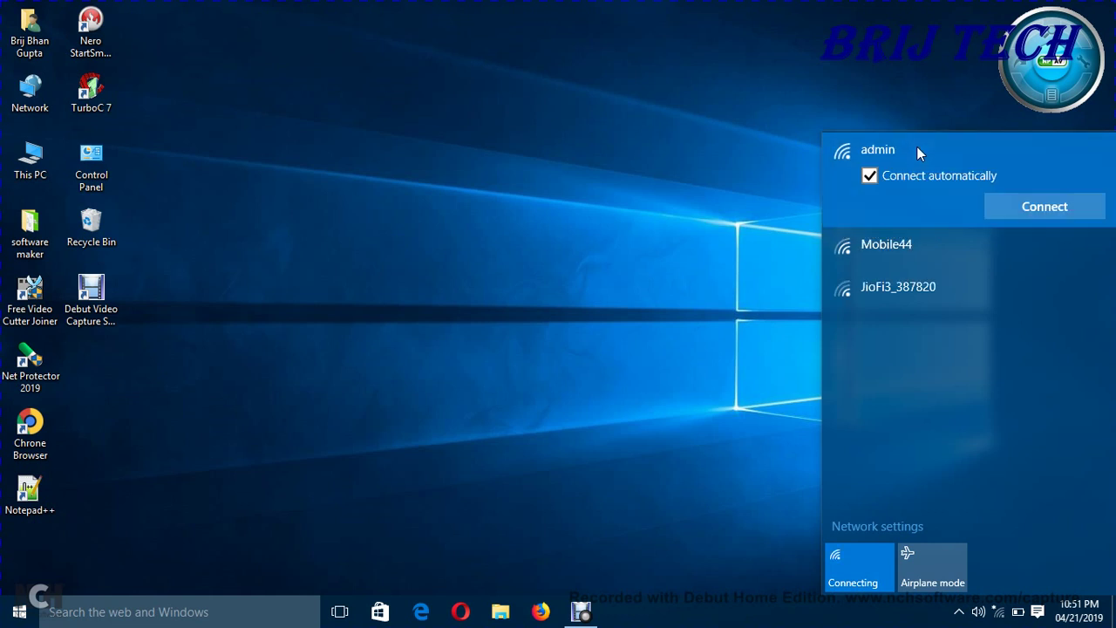
{"action": "left_click", "coordinate": [1020, 205]}
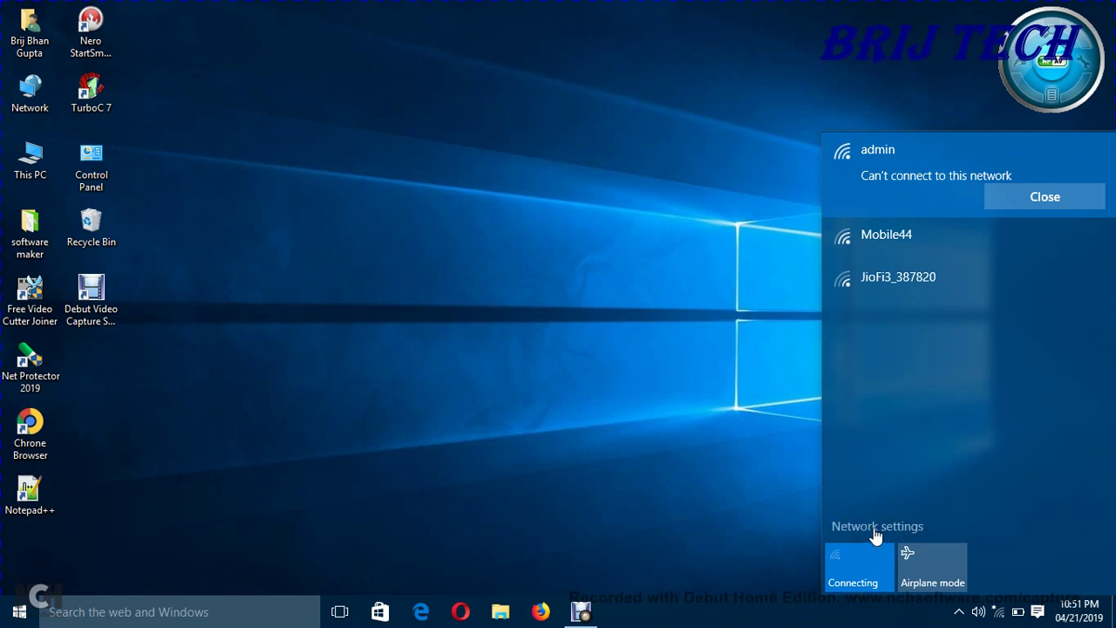
{"action": "left_click", "coordinate": [876, 528]}
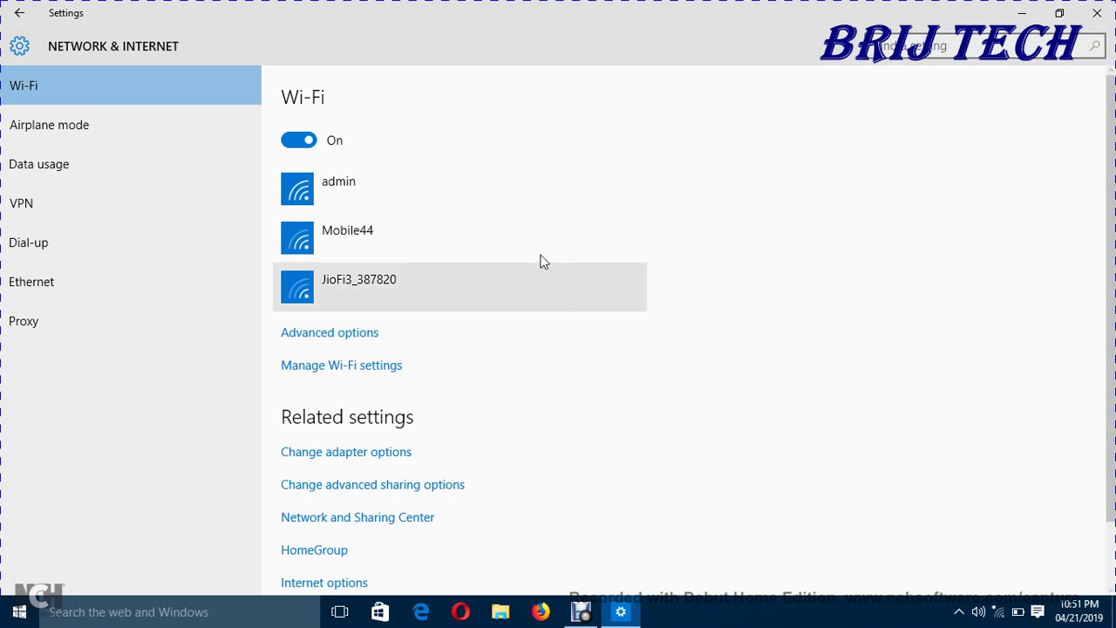
{"action": "left_click", "coordinate": [463, 200]}
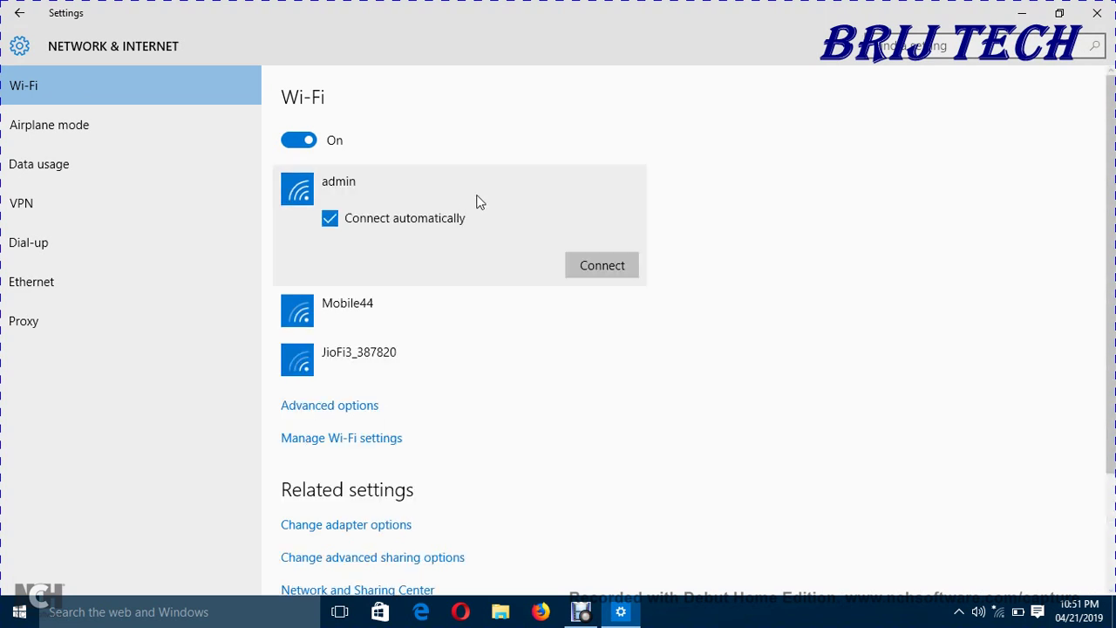
{"action": "left_click", "coordinate": [578, 273]}
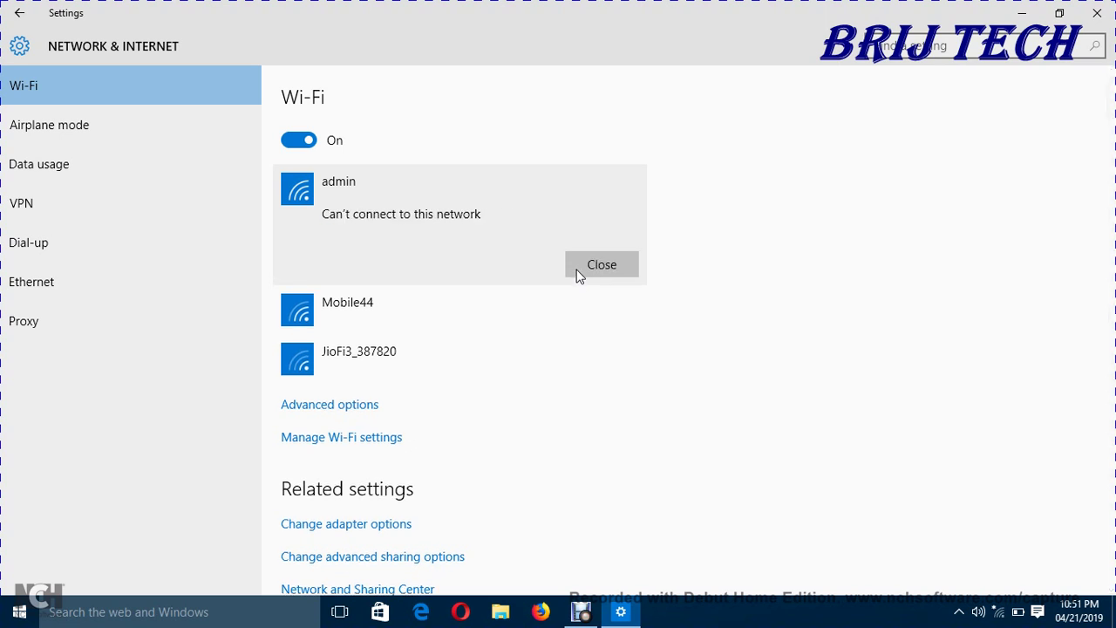
{"action": "left_click", "coordinate": [602, 264]}
{"action": "left_click", "coordinate": [392, 255]}
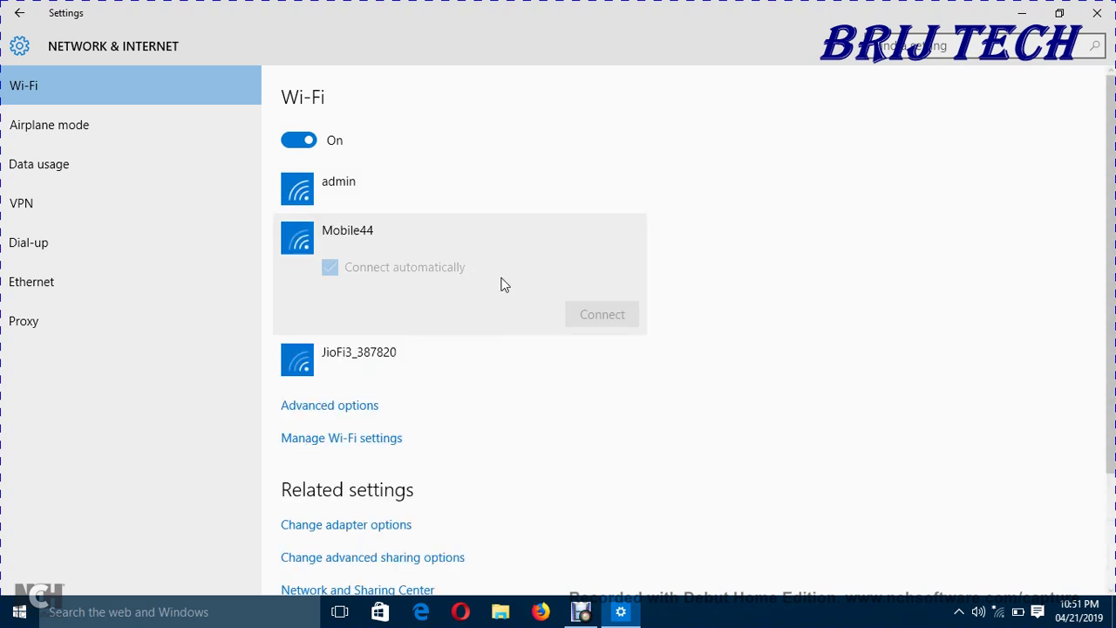
{"action": "left_click", "coordinate": [592, 315]}
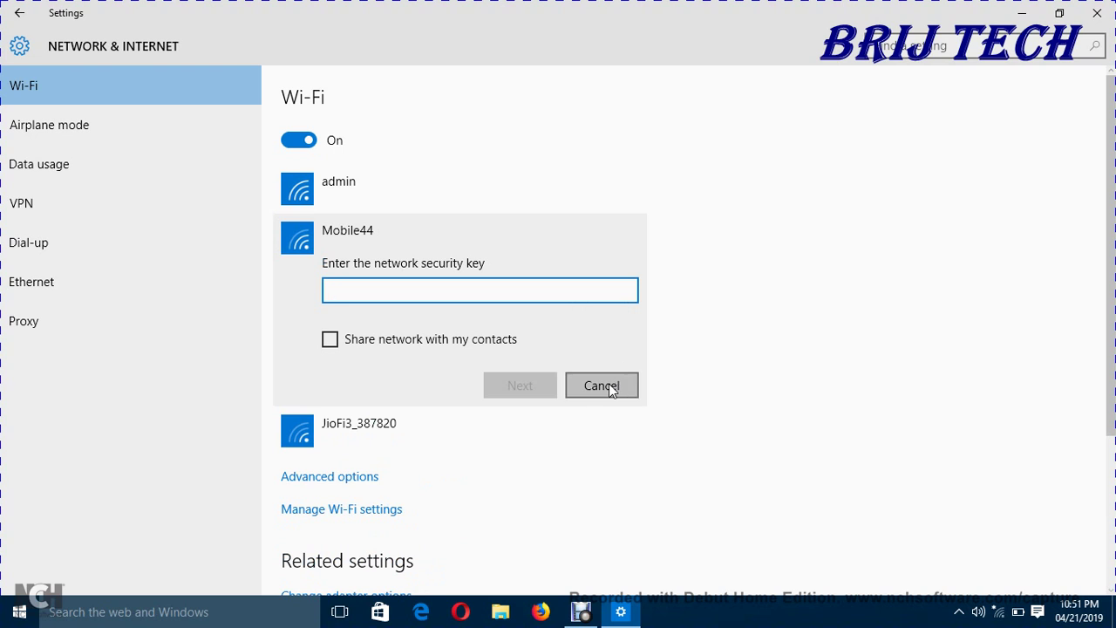
{"action": "left_click", "coordinate": [605, 387]}
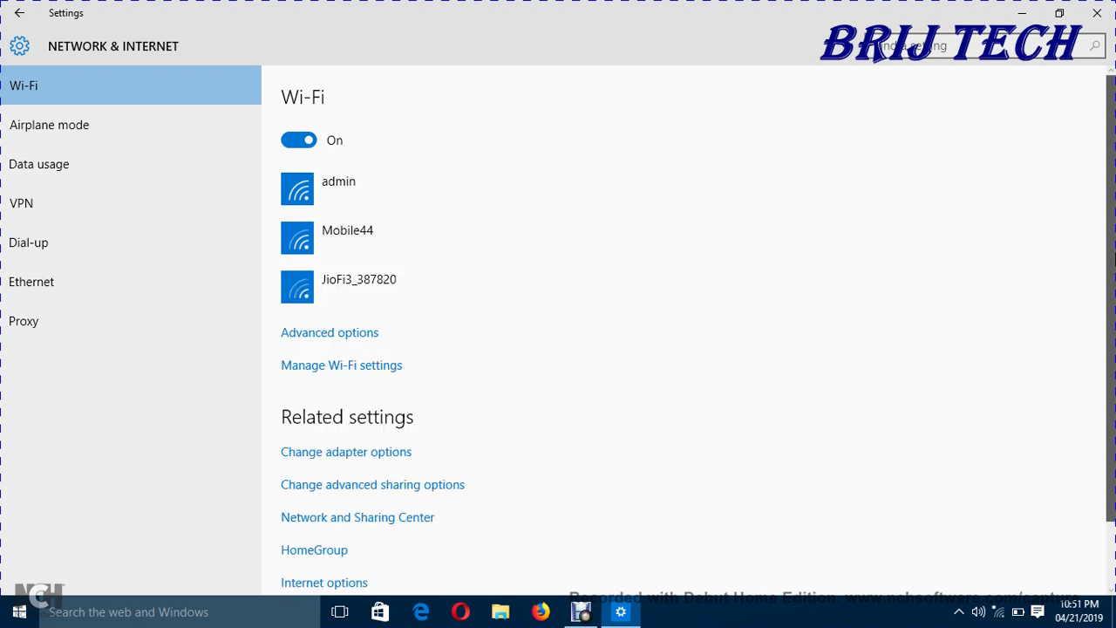
Step: Scroll down and go to the Manage Wi-Fi settings page
{"action": "scroll", "coordinate": [377, 359], "scroll_direction": "down", "scroll_amount": 2}
{"action": "left_click_drag", "start_coordinate": [1112, 340], "coordinate": [1100, 244]}
{"action": "left_click", "coordinate": [336, 366]}
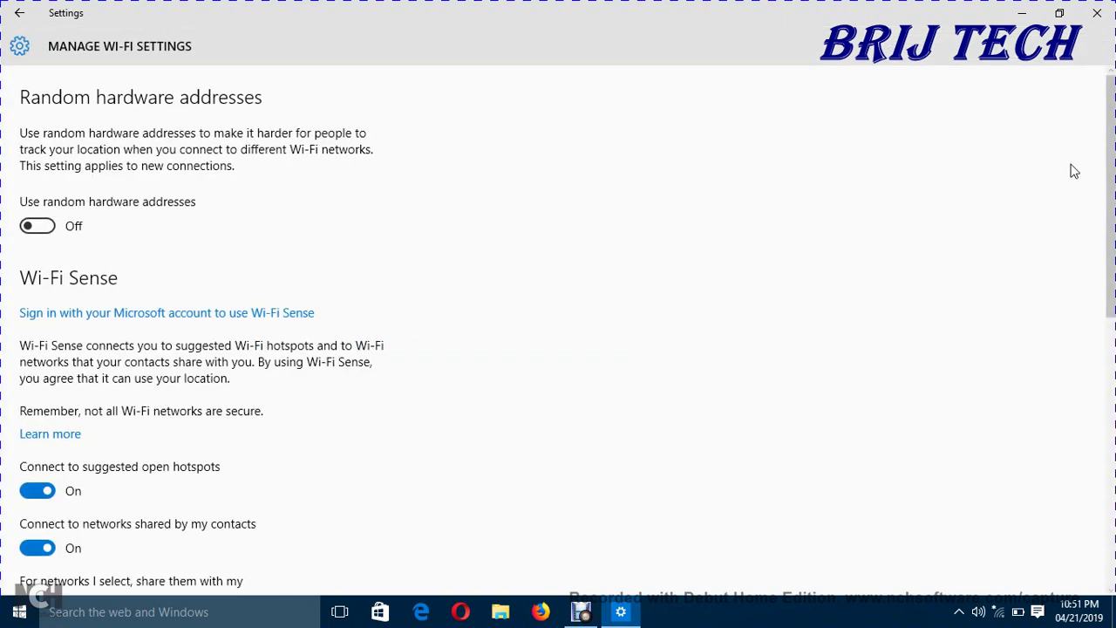
Step: Forget the saved admin profile under Manage known networks, then close the Settings window
{"action": "left_click_drag", "start_coordinate": [1113, 170], "coordinate": [1113, 442]}
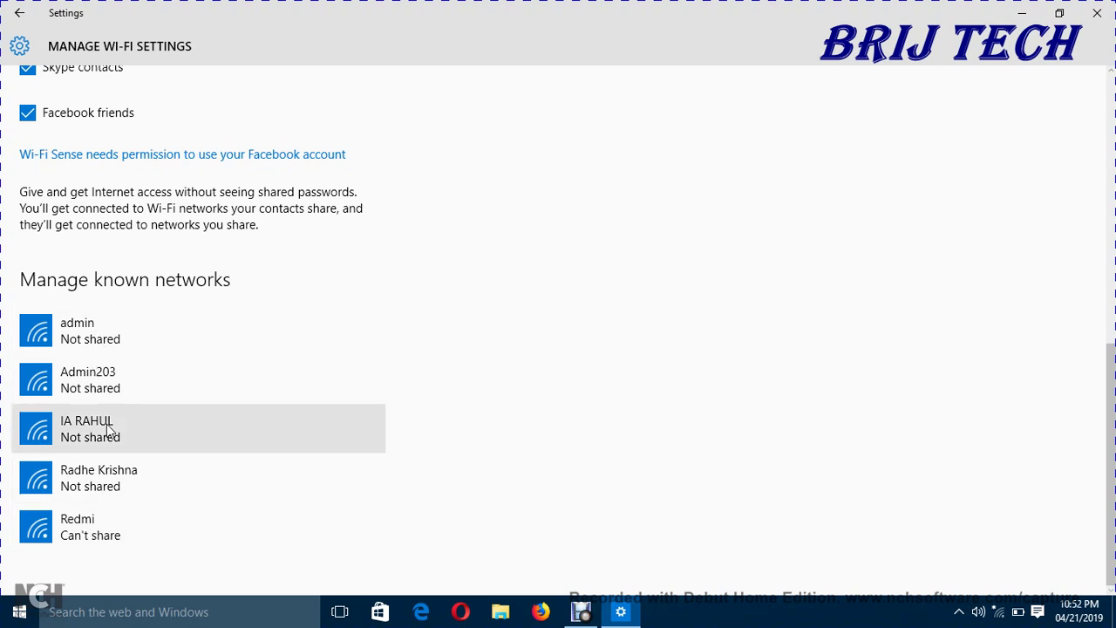
{"action": "left_click", "coordinate": [124, 346]}
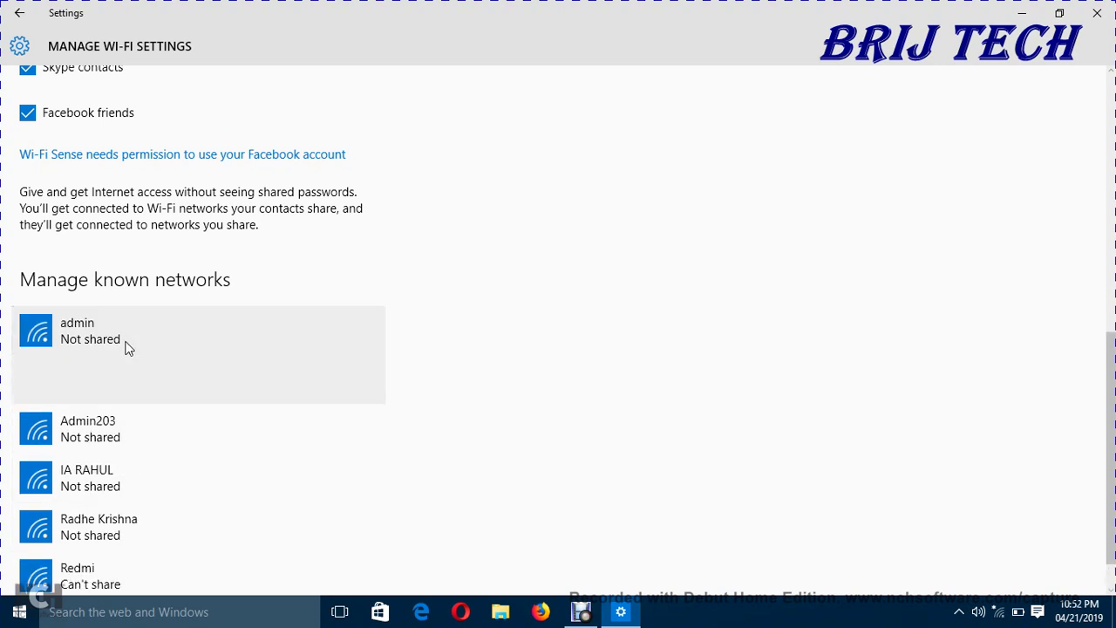
{"action": "left_click", "coordinate": [128, 431]}
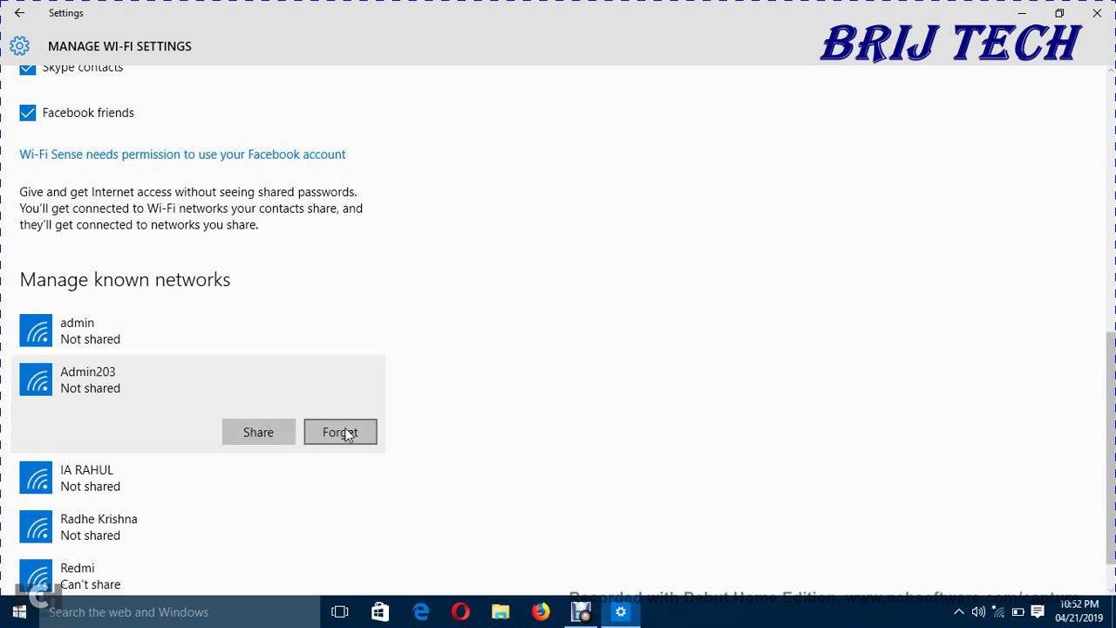
{"action": "left_click", "coordinate": [147, 340]}
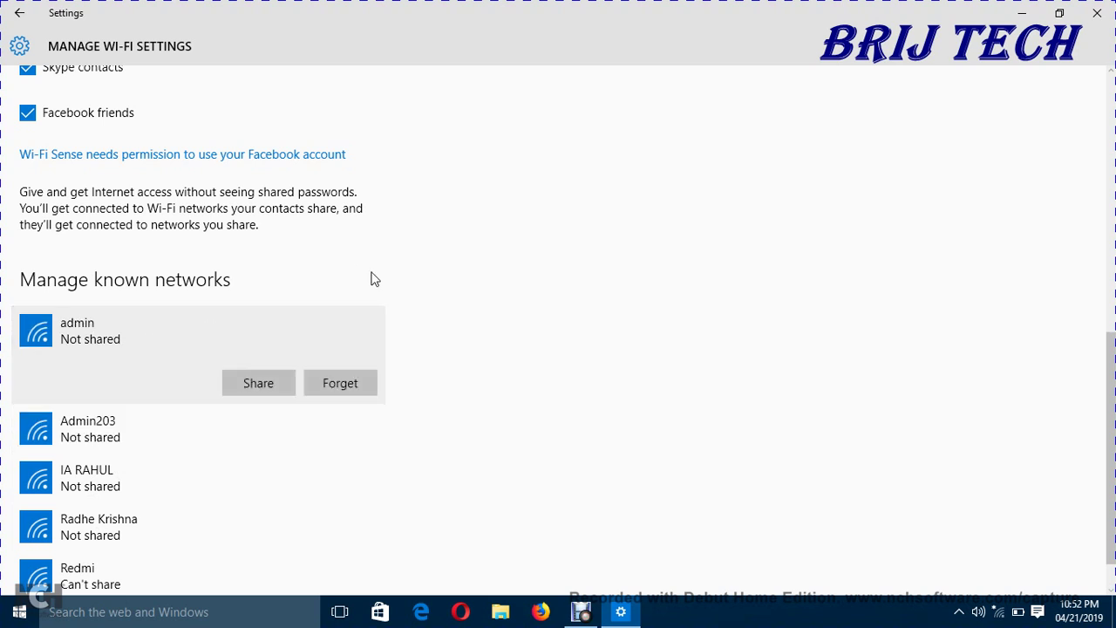
{"action": "left_click", "coordinate": [340, 383]}
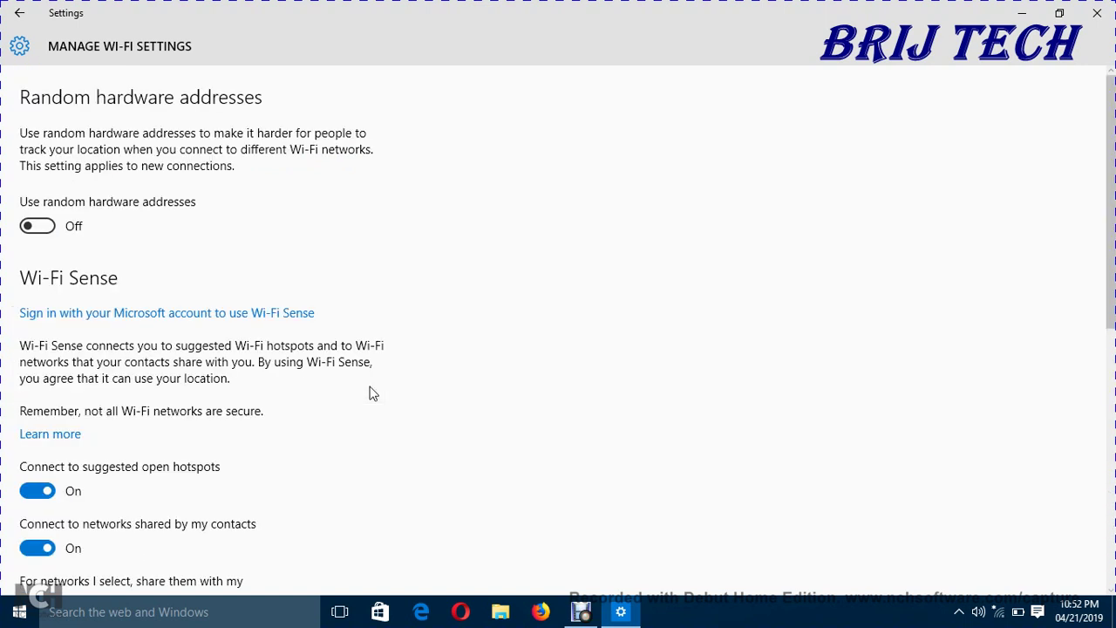
{"action": "scroll", "coordinate": [1111, 331], "scroll_direction": "down", "scroll_amount": 5}
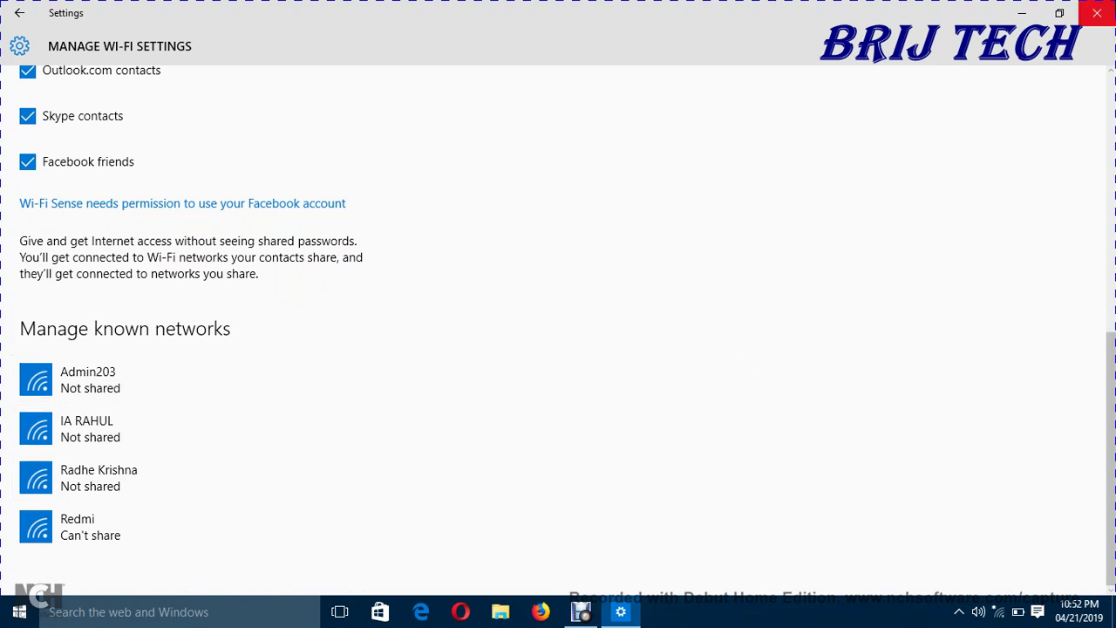
{"action": "left_click", "coordinate": [1097, 13]}
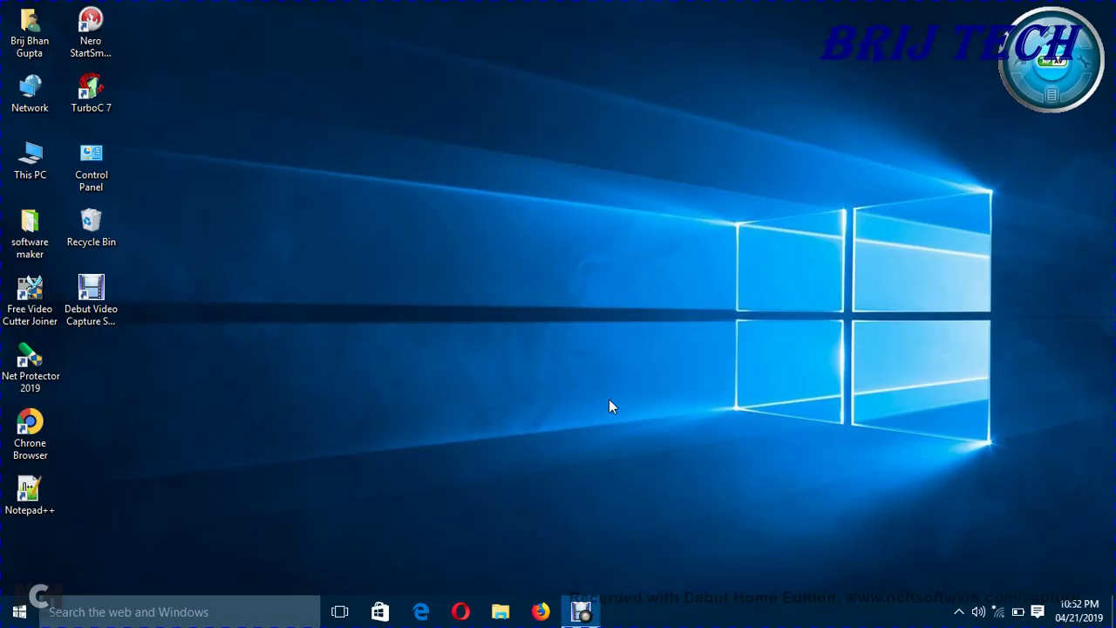
Step: Start connecting to the admin network from the taskbar Wi-Fi list
{"action": "left_click", "coordinate": [998, 611]}
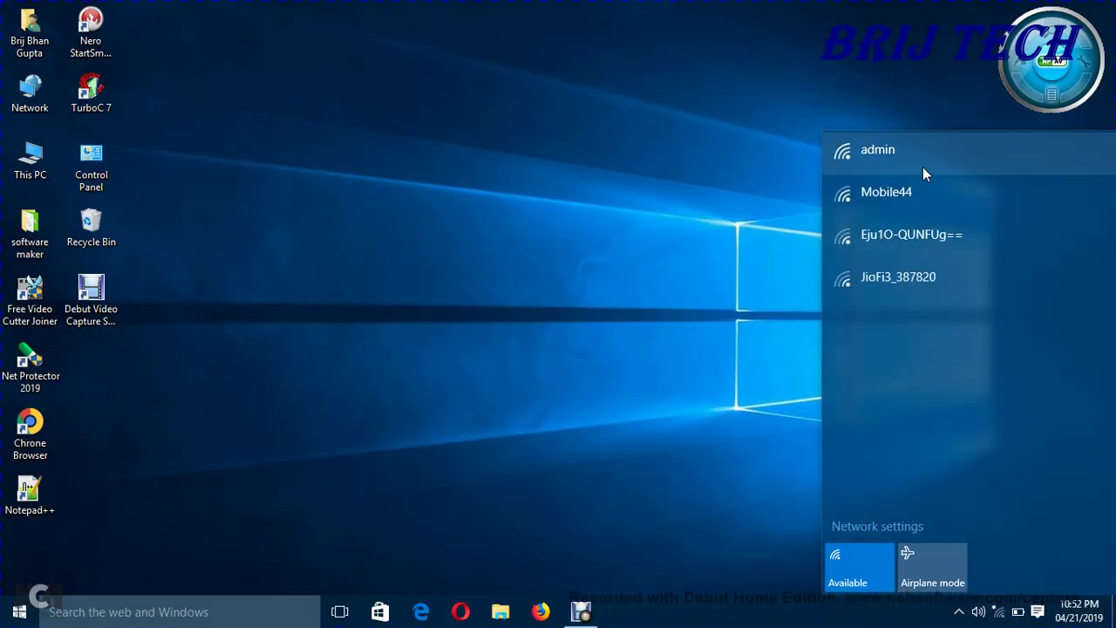
{"action": "left_click", "coordinate": [922, 167]}
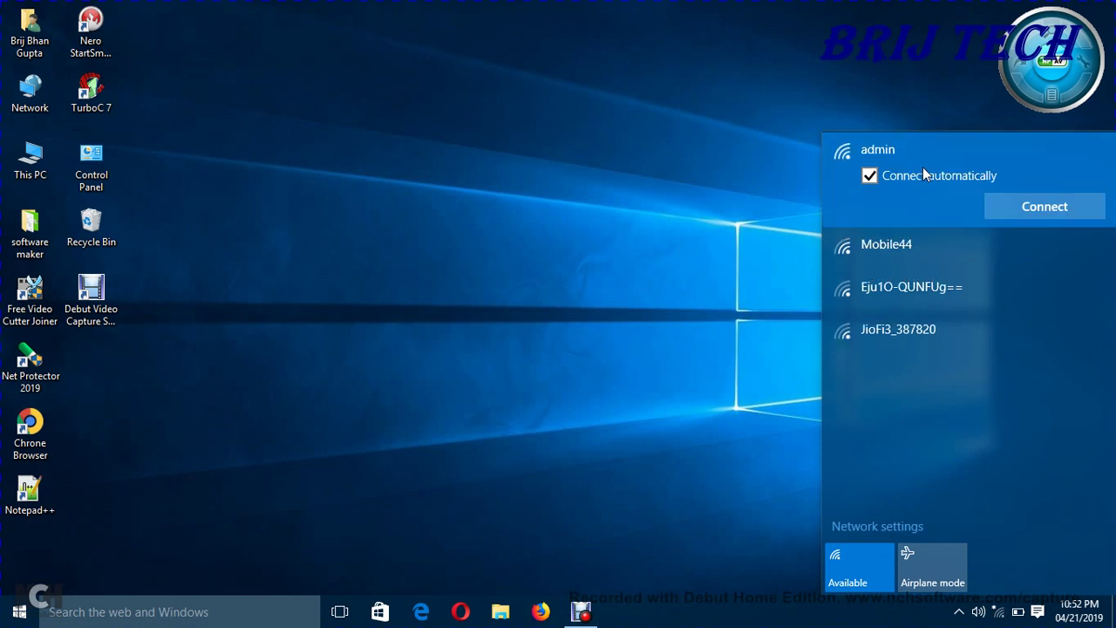
{"action": "left_click", "coordinate": [1052, 202]}
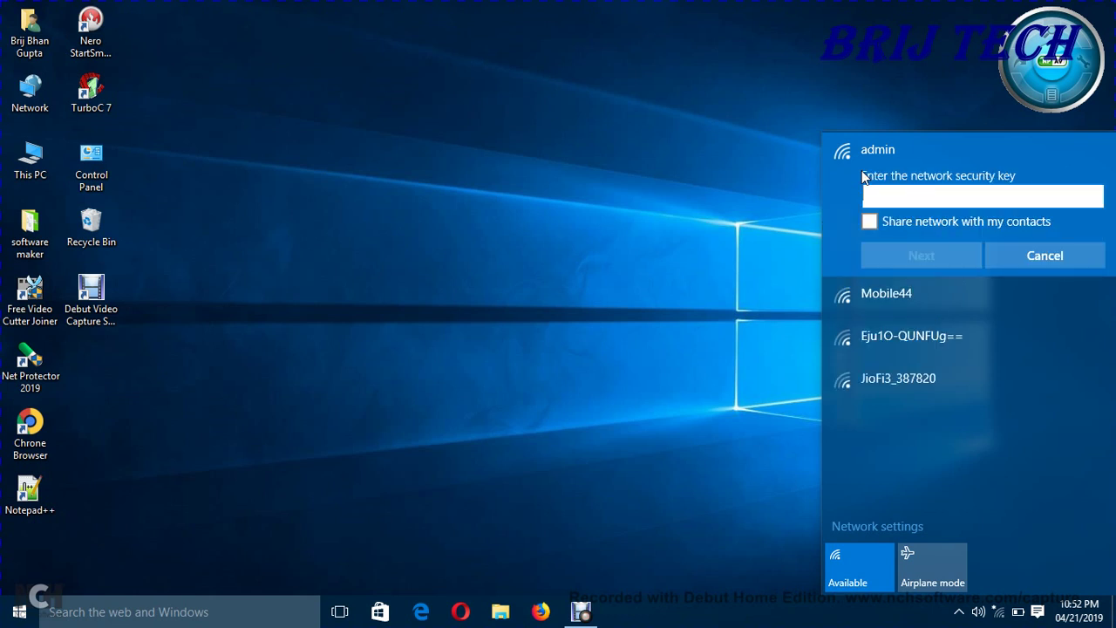
Step: Enter admin's security key, share it with contacts, and allow the PC to be discoverable
{"action": "type", "text": "12345678"}
{"action": "left_click", "coordinate": [1094, 197]}
{"action": "left_click", "coordinate": [1095, 197]}
{"action": "left_click", "coordinate": [875, 221]}
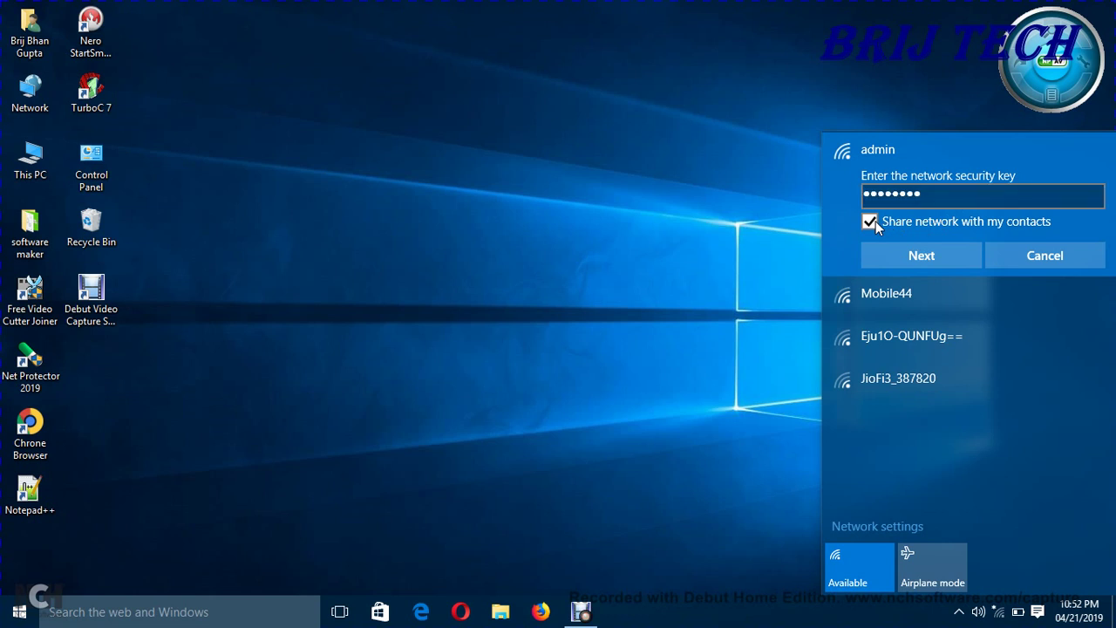
{"action": "left_click", "coordinate": [955, 250]}
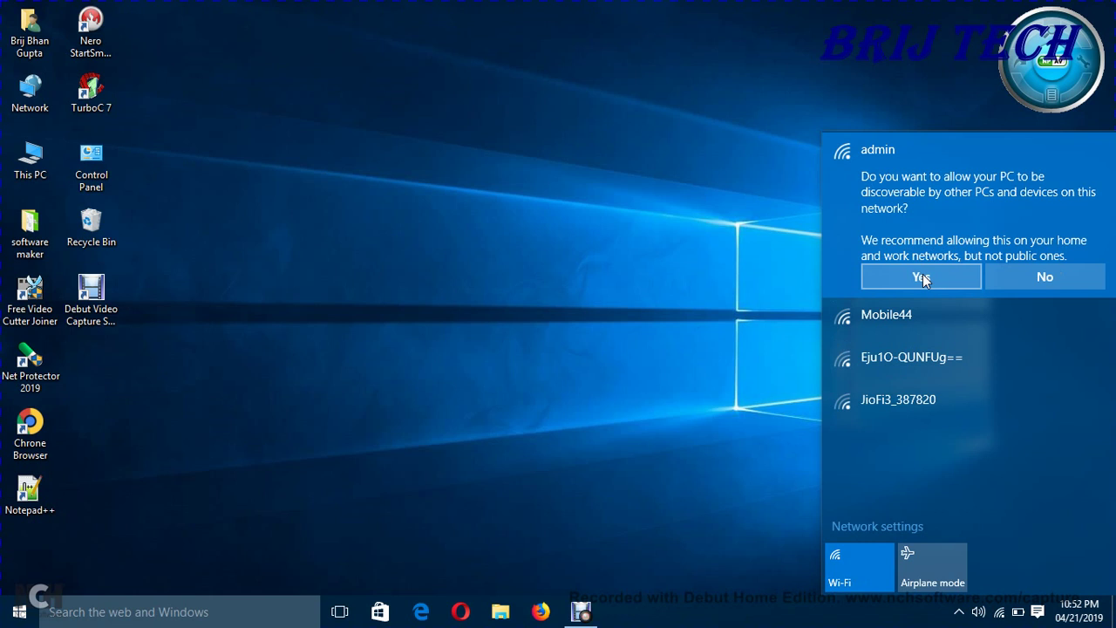
{"action": "left_click", "coordinate": [922, 277]}
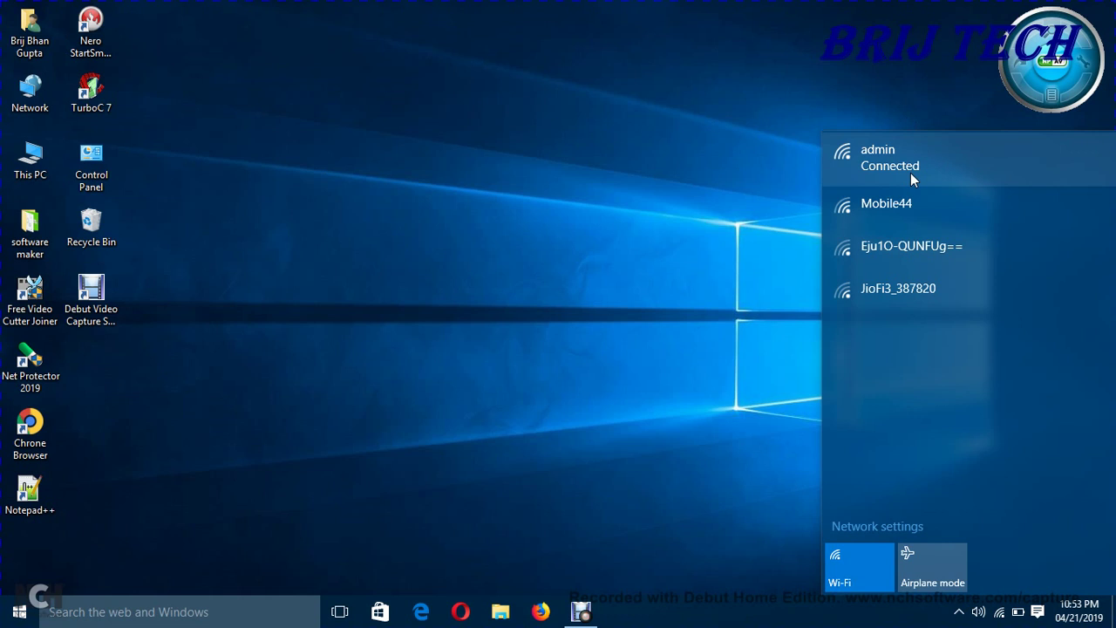
Step: Start joining Mobile44, then cancel at its security key prompt
{"action": "left_click", "coordinate": [914, 197]}
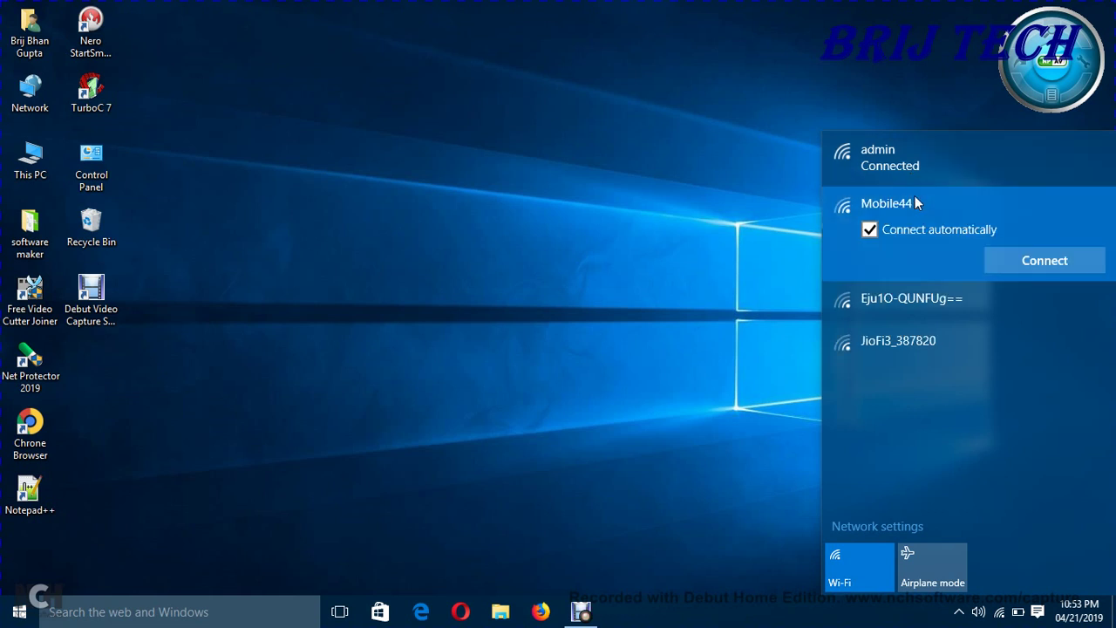
{"action": "left_click", "coordinate": [1048, 259]}
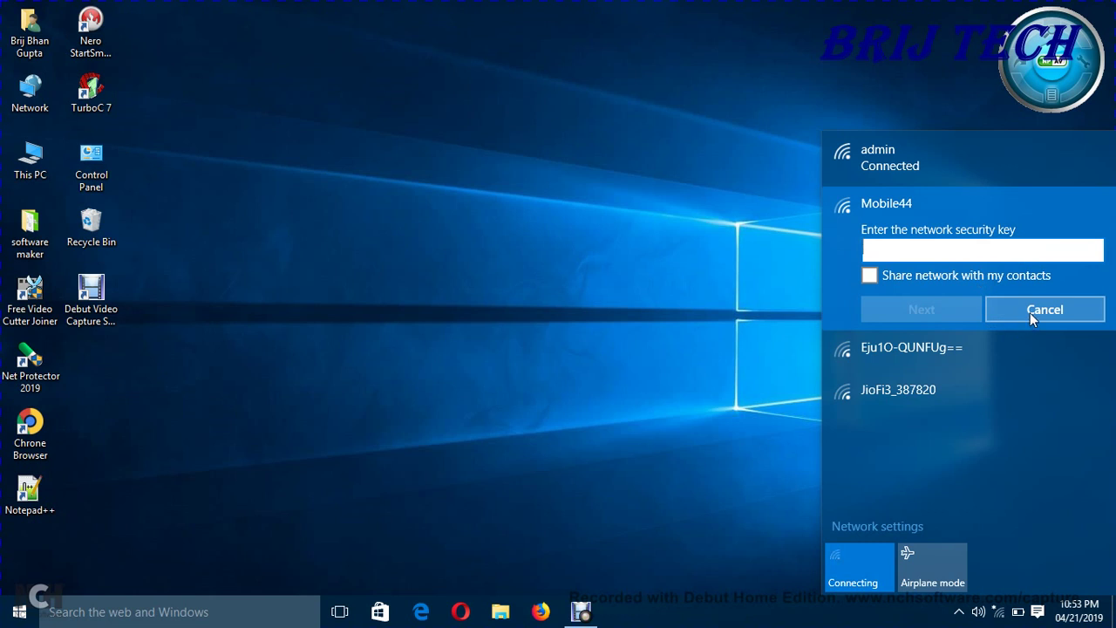
{"action": "left_click", "coordinate": [1030, 311]}
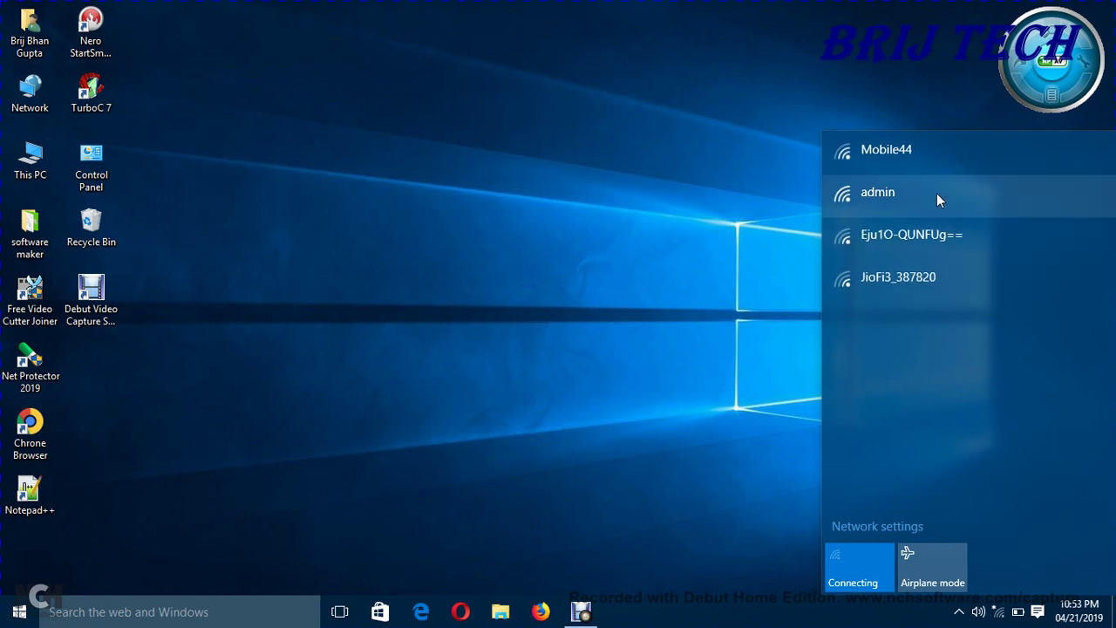
Step: Reconnect to admin, close the network list, and bring up the screen recorder's tray menu
{"action": "left_click", "coordinate": [937, 194]}
{"action": "left_click", "coordinate": [1065, 248]}
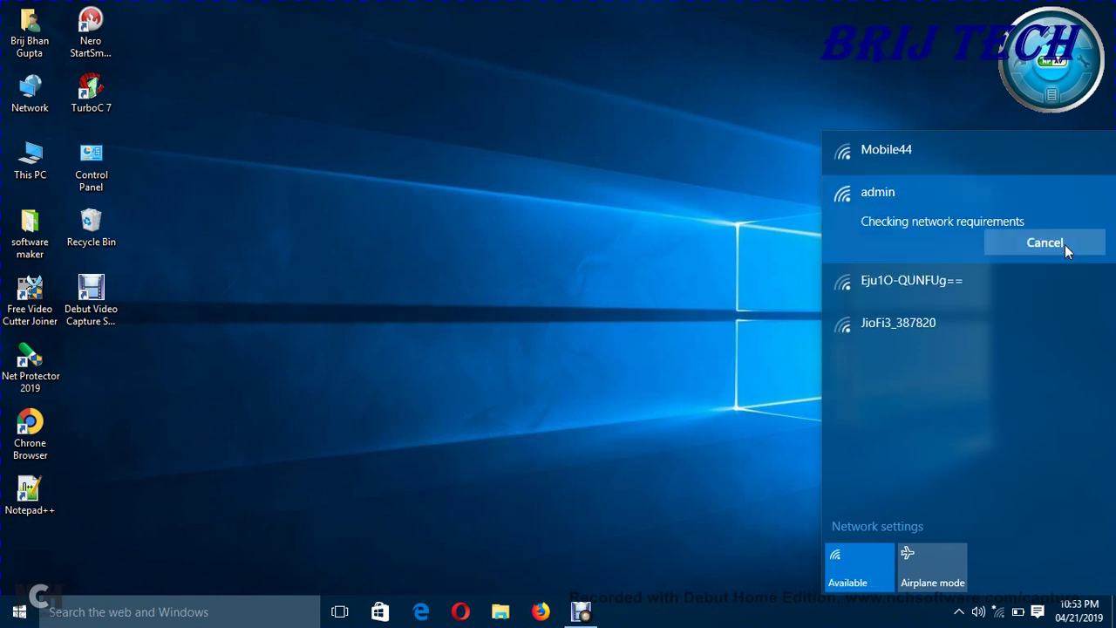
{"action": "left_click", "coordinate": [726, 199]}
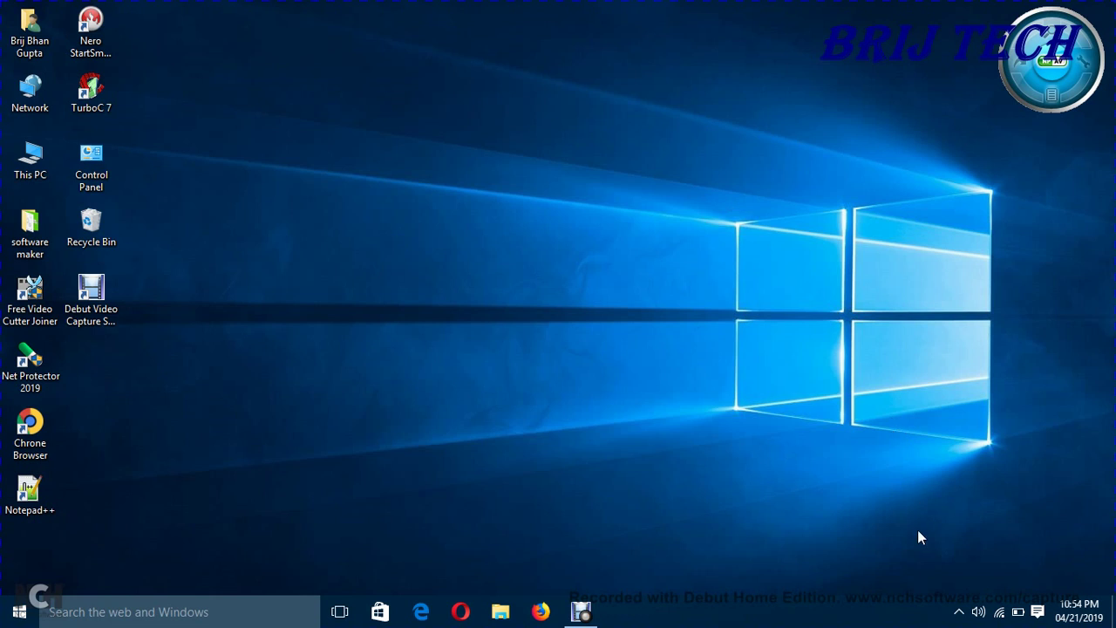
{"action": "left_click", "coordinate": [959, 611]}
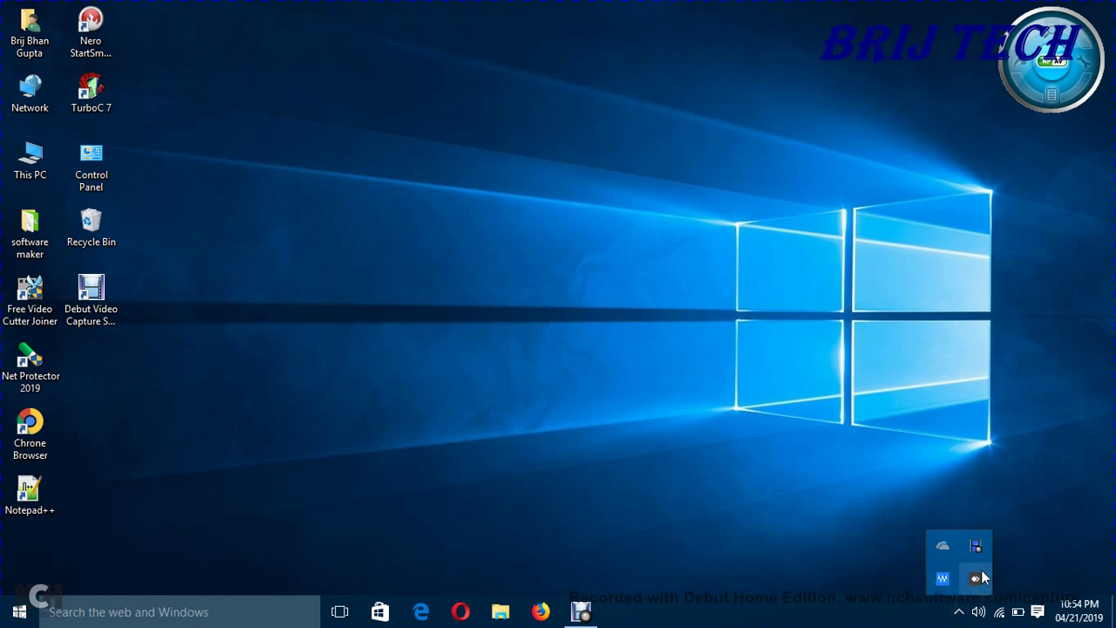
{"action": "right_click", "coordinate": [983, 548]}
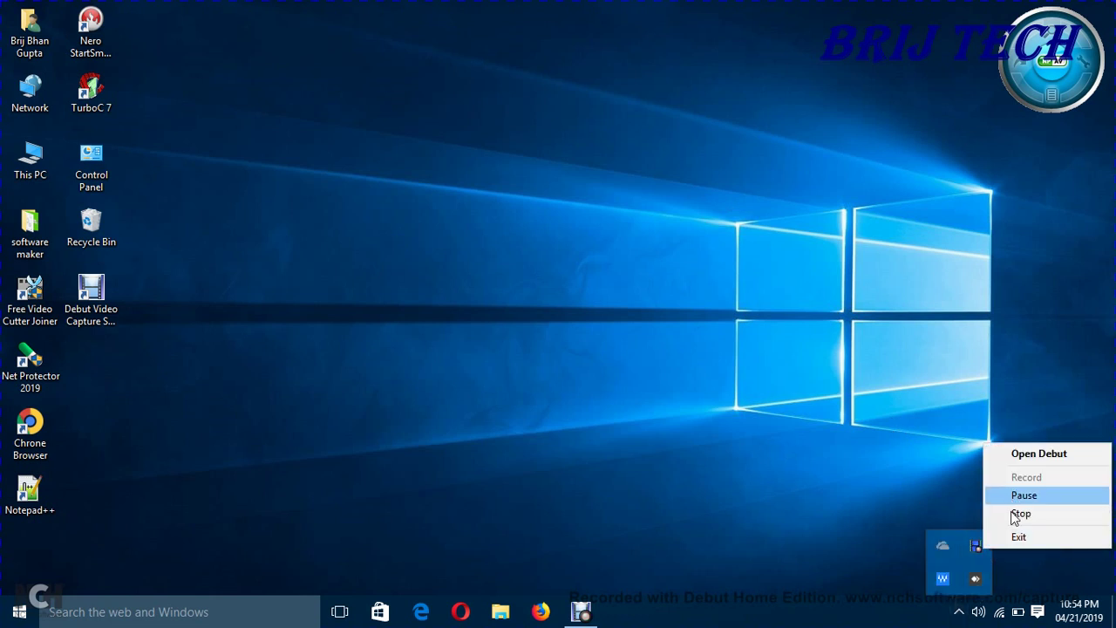